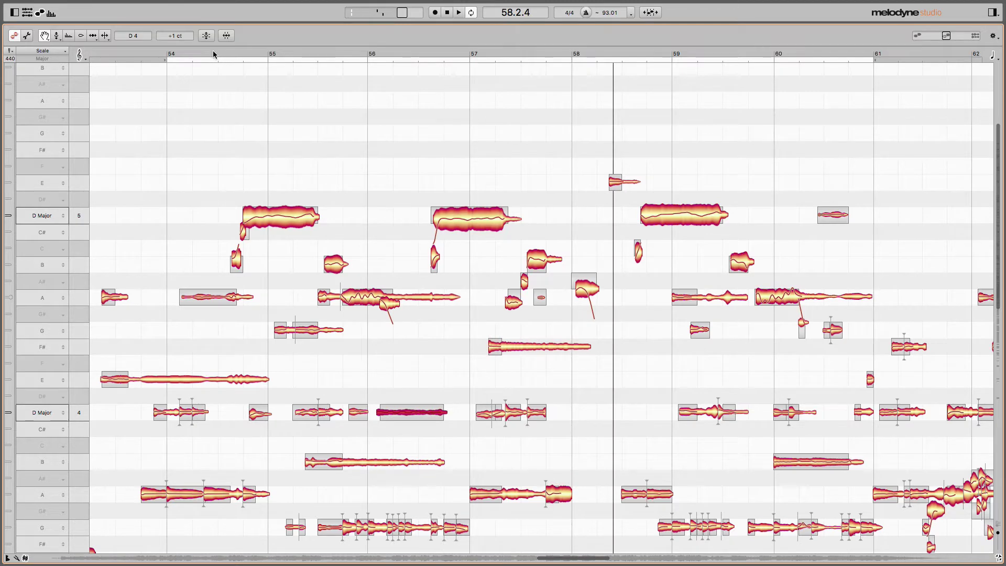
# - With the Main Tool, select the upper vocal notes from the B4 at bar 54 through bar 58
pyautogui.click(214, 54)
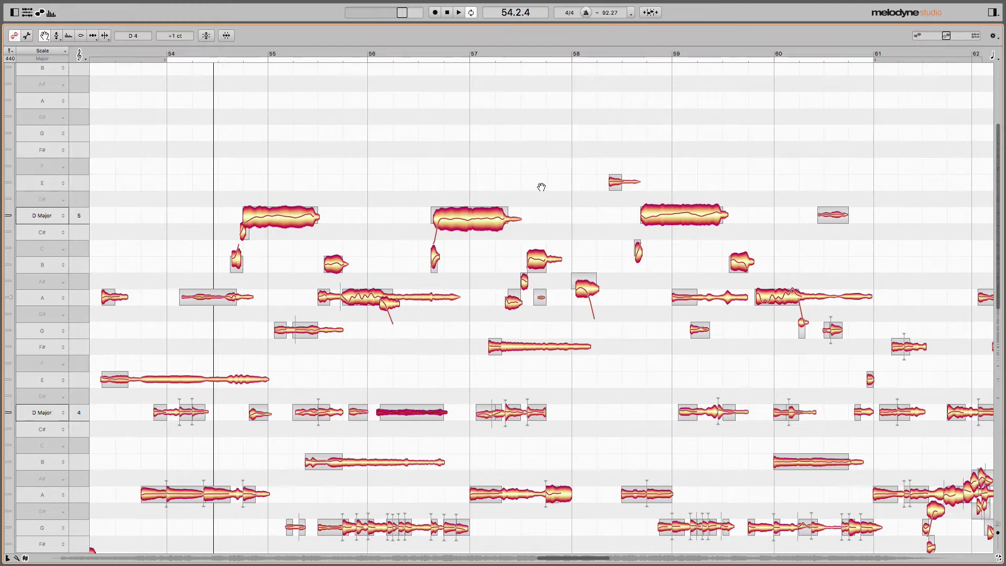
pyautogui.rightClick(365, 124)
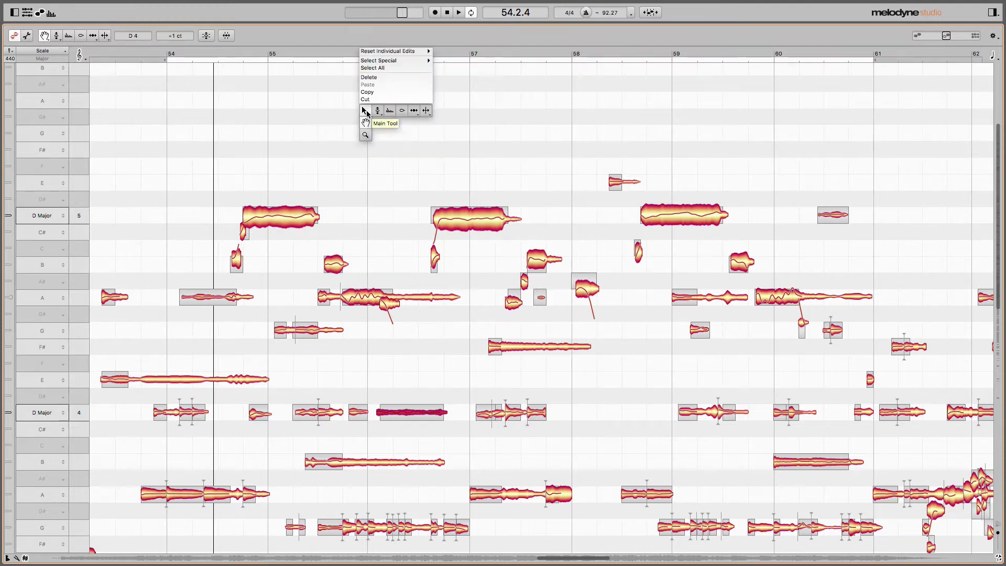
pyautogui.click(365, 111)
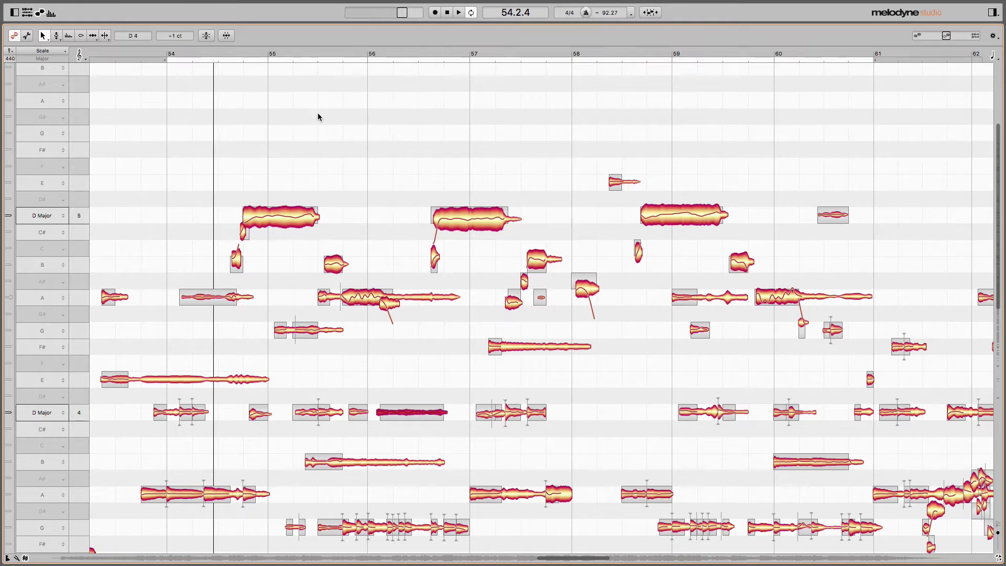
pyautogui.rightClick(330, 153)
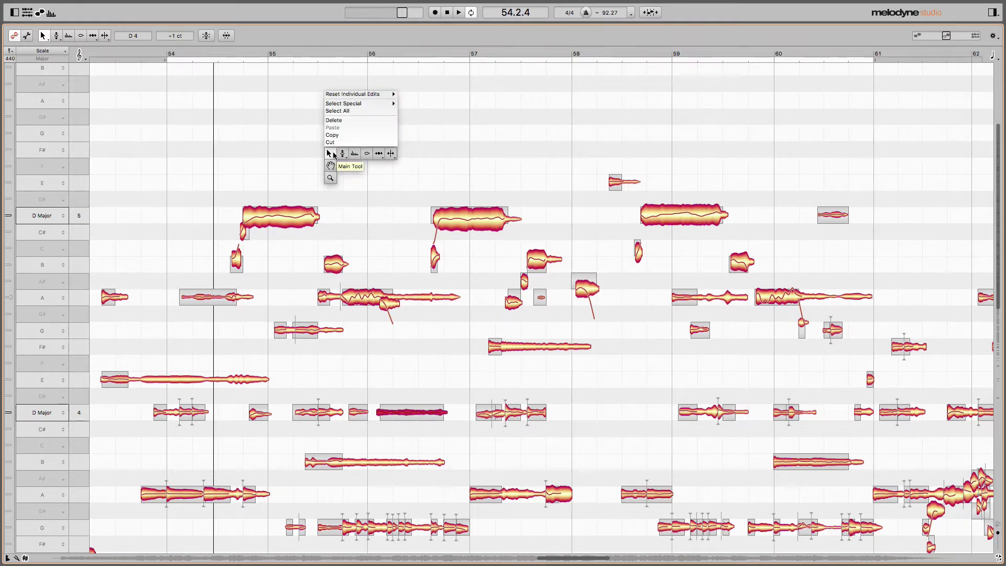
pyautogui.click(330, 154)
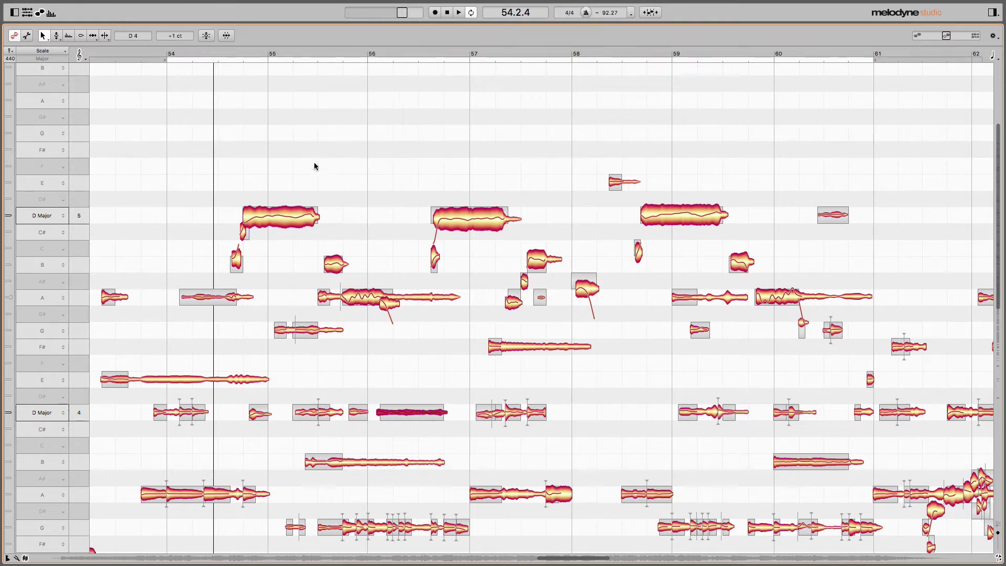
pyautogui.click(236, 262)
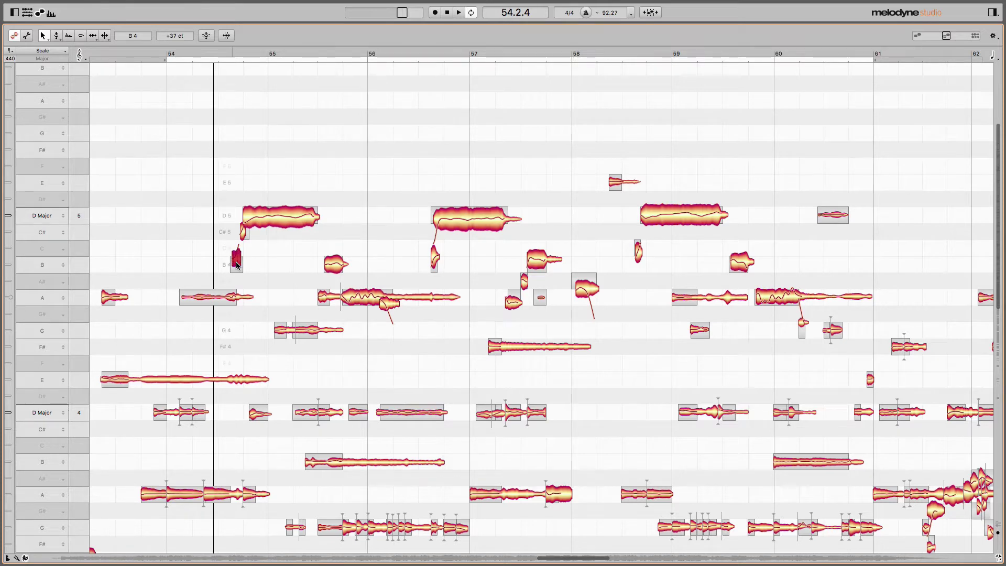
pyautogui.moveTo(237, 265)
pyautogui.mouseDown()
pyautogui.moveTo(249, 223)
pyautogui.moveTo(283, 216)
pyautogui.moveTo(330, 244)
pyautogui.moveTo(340, 286)
pyautogui.moveTo(391, 309)
pyautogui.moveTo(479, 224)
pyautogui.moveTo(505, 233)
pyautogui.moveTo(495, 286)
pyautogui.moveTo(515, 304)
pyautogui.moveTo(545, 263)
pyautogui.moveTo(588, 298)
pyautogui.moveTo(640, 224)
pyautogui.moveTo(675, 220)
pyautogui.mouseUp()
pyautogui.click(626, 231)
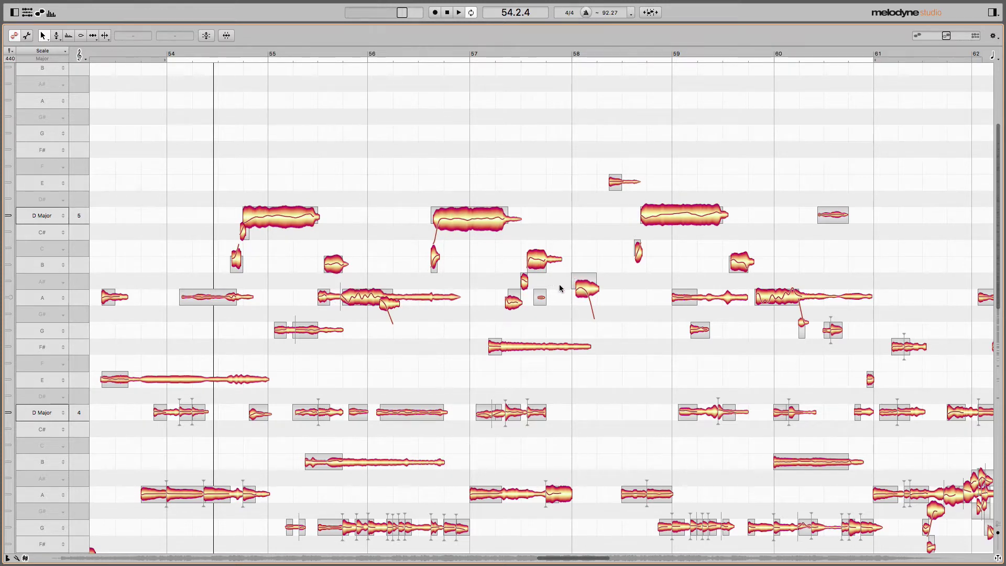
pyautogui.click(503, 55)
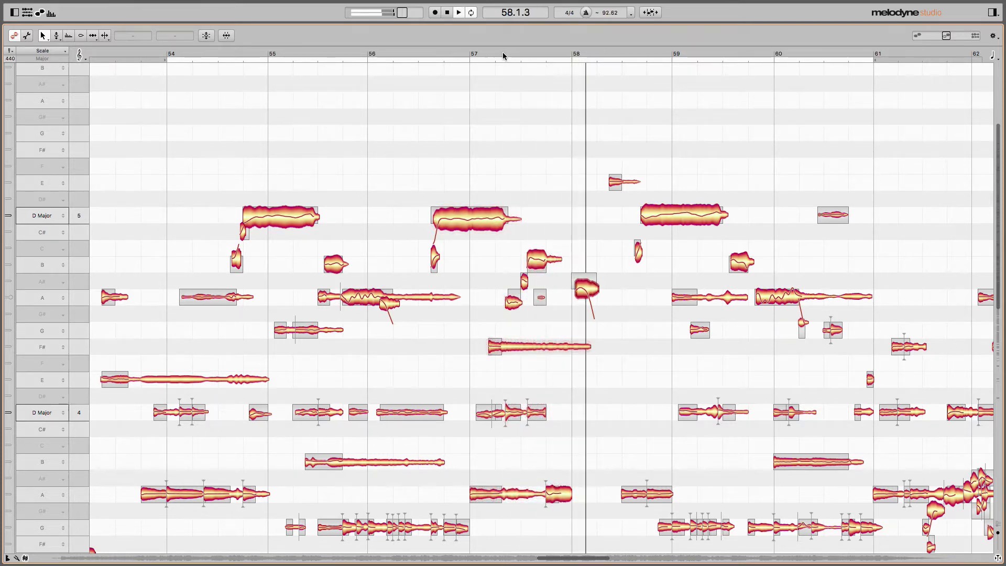
pyautogui.press('space')
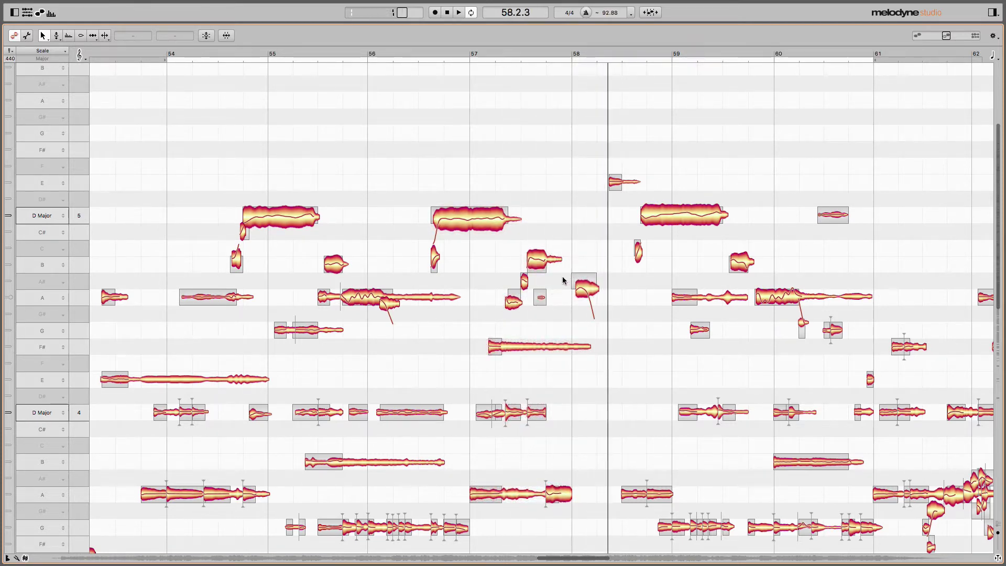
pyautogui.click(565, 495)
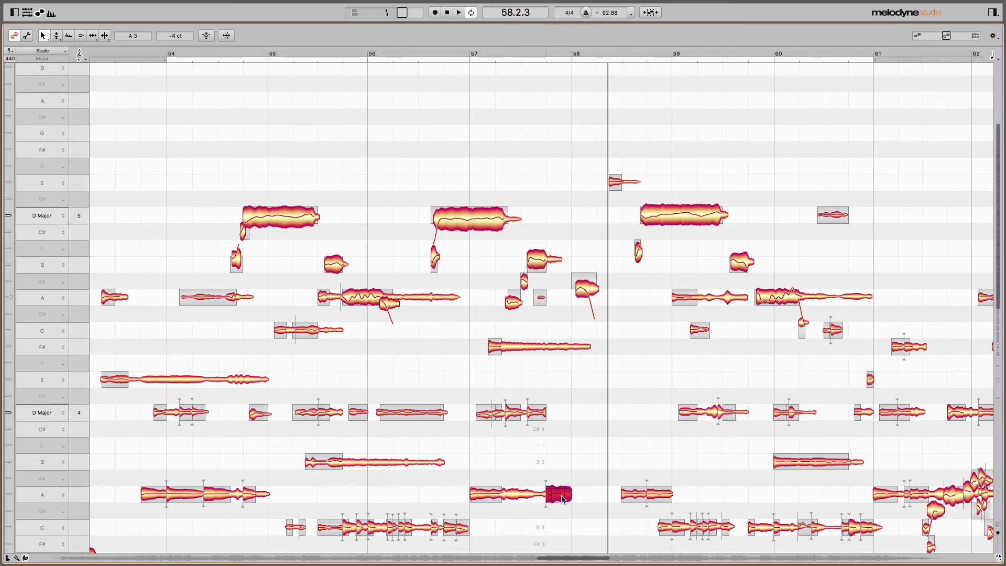
pyautogui.click(581, 499)
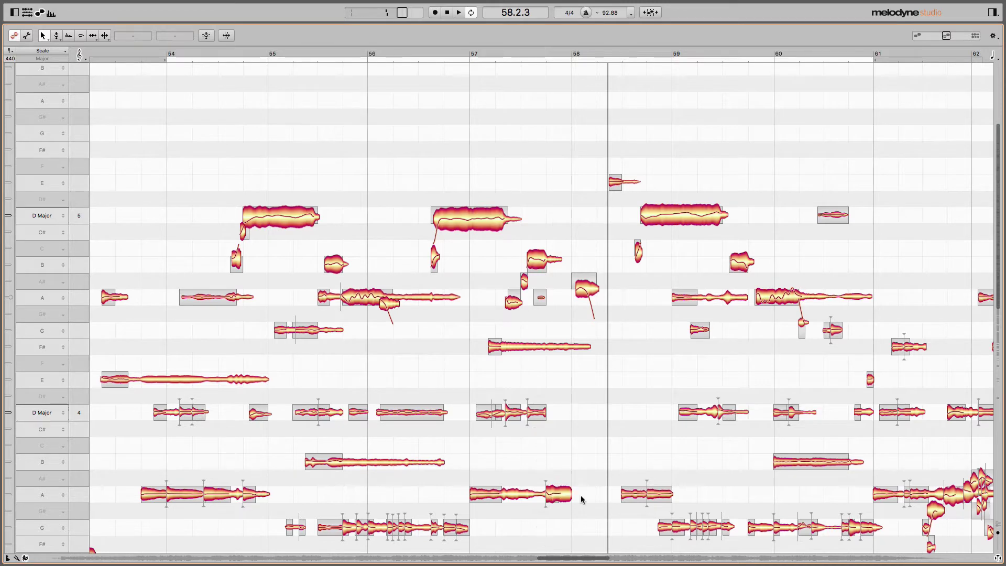
# - In note assignment mode, activate the grey ghost A note before bar 58 and compare it with the low A
pyautogui.click(26, 36)
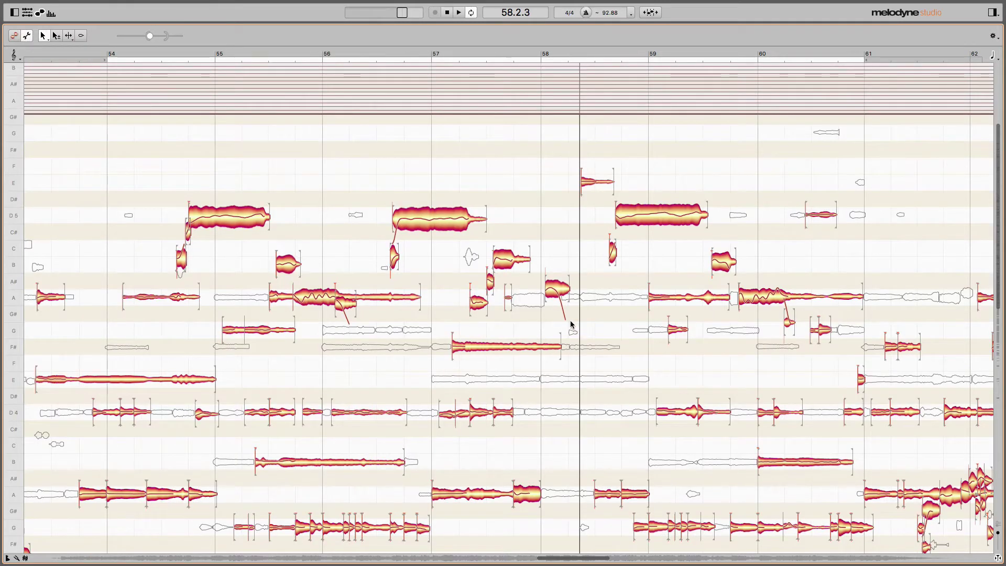
pyautogui.doubleClick(533, 302)
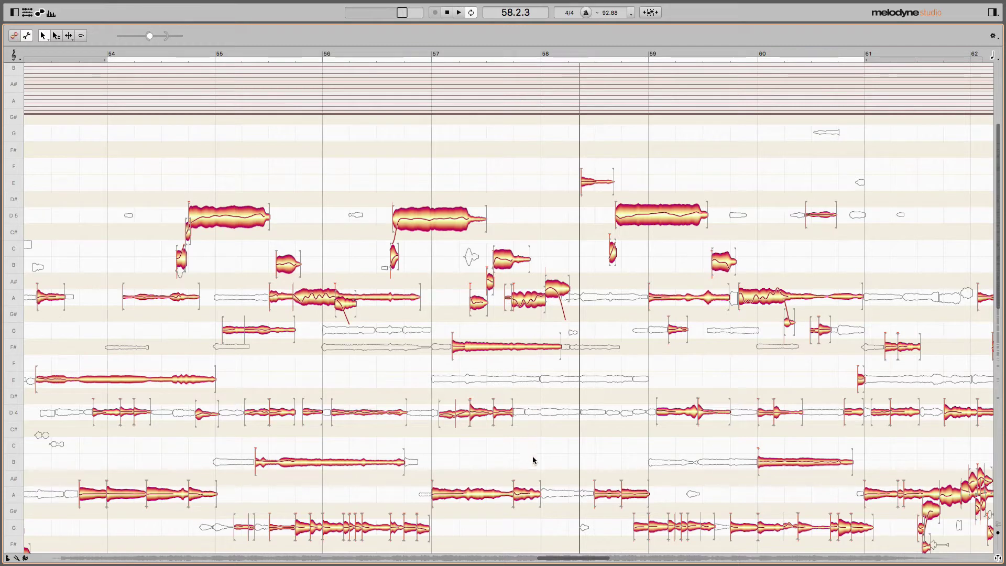
pyautogui.click(525, 496)
pyautogui.click(540, 306)
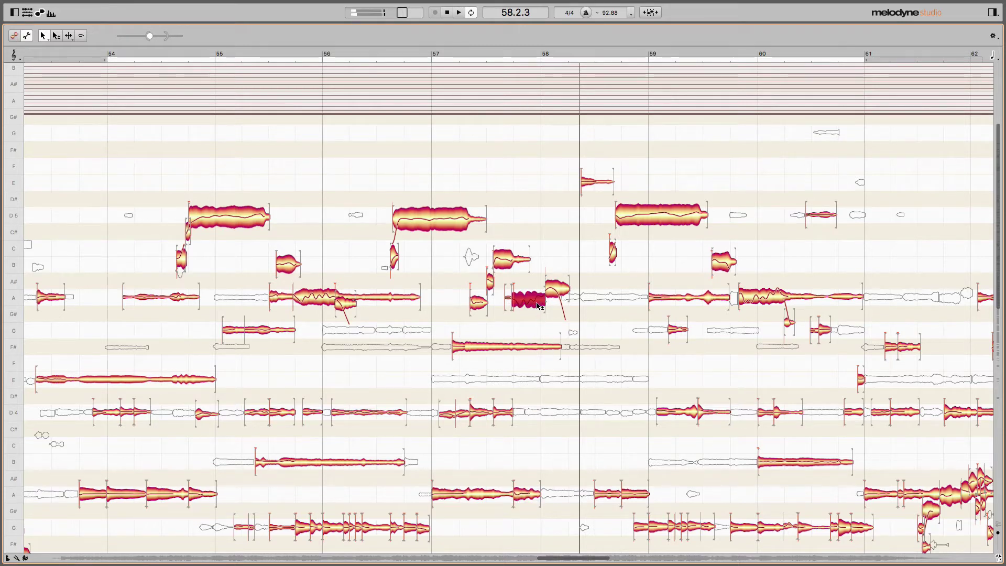
pyautogui.click(526, 496)
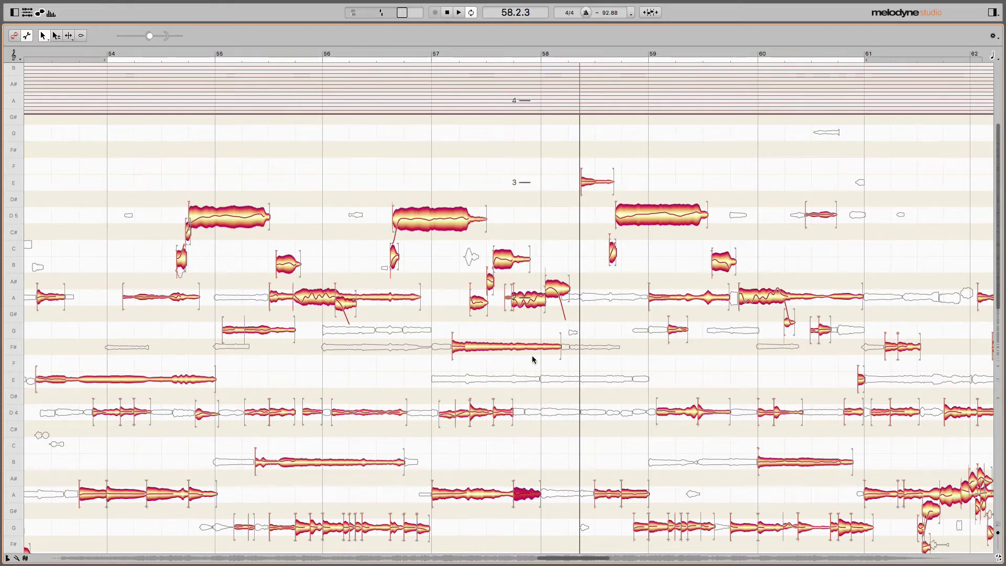
pyautogui.click(539, 305)
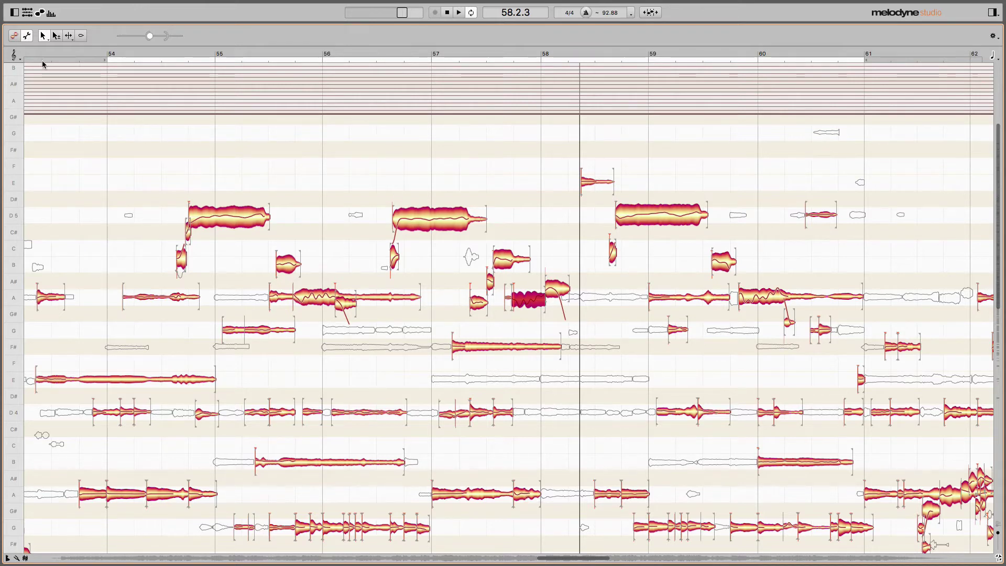
# - Back in normal editing, select the upper vocal line from the B4 at bar 54 through bar 60
pyautogui.click(15, 36)
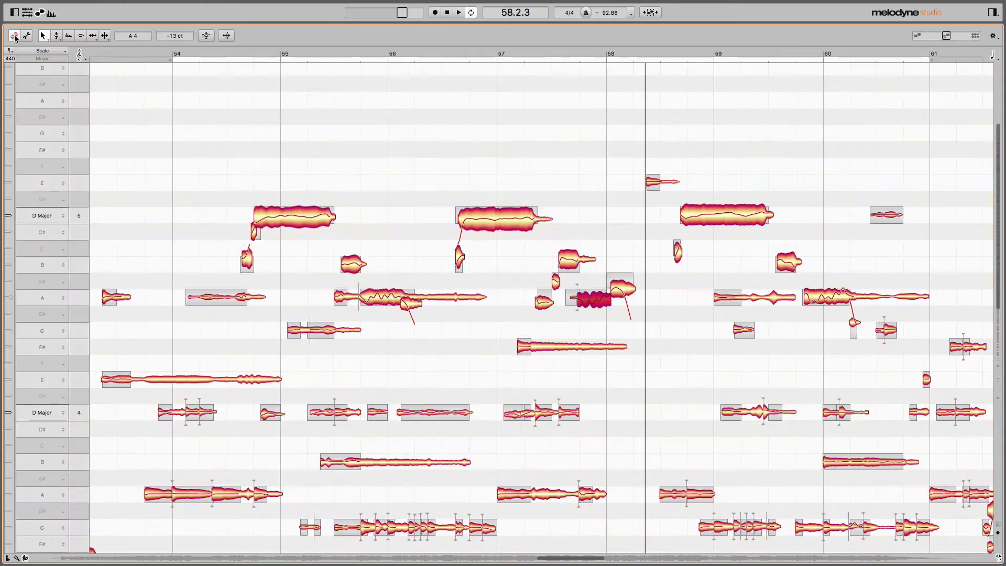
pyautogui.click(618, 320)
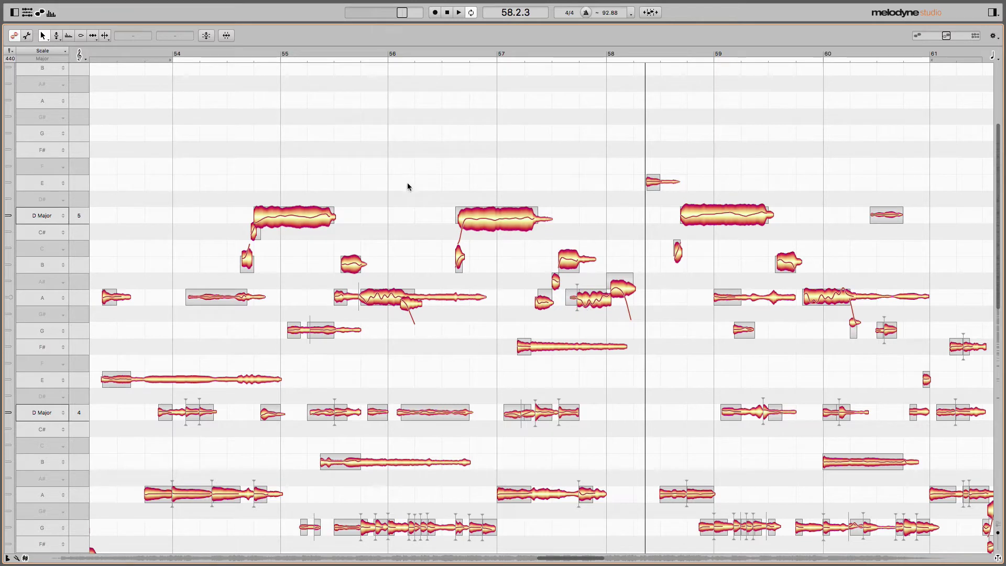
pyautogui.click(248, 260)
pyautogui.moveTo(247, 265)
pyautogui.mouseDown()
pyautogui.moveTo(257, 228)
pyautogui.moveTo(335, 239)
pyautogui.moveTo(385, 302)
pyautogui.moveTo(419, 306)
pyautogui.moveTo(500, 224)
pyautogui.moveTo(521, 226)
pyautogui.moveTo(524, 296)
pyautogui.moveTo(545, 303)
pyautogui.moveTo(573, 264)
pyautogui.moveTo(595, 301)
pyautogui.moveTo(684, 254)
pyautogui.moveTo(694, 221)
pyautogui.moveTo(760, 224)
pyautogui.moveTo(829, 299)
pyautogui.mouseUp()
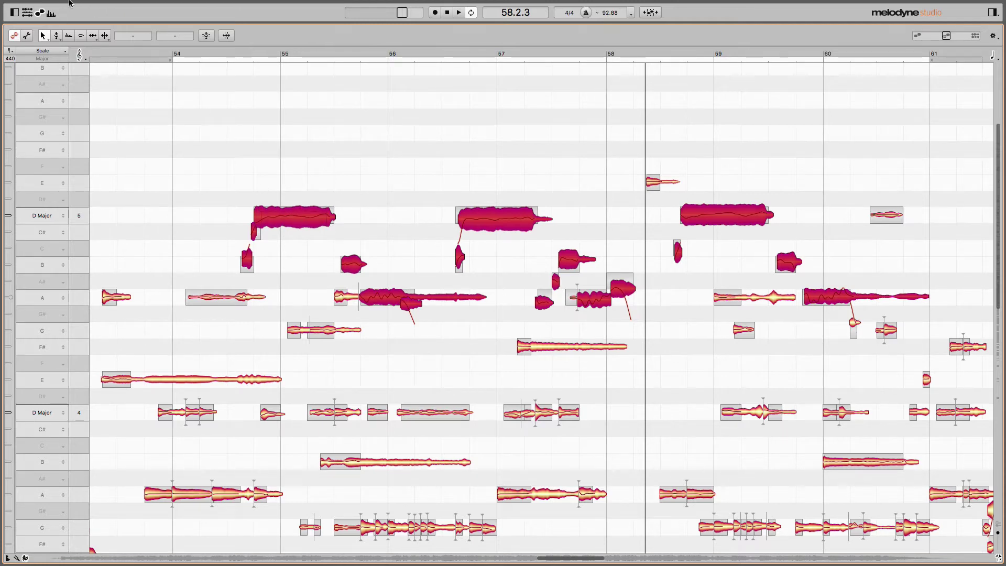
# - Copy the selected upper vocal notes from bars 54–60 with Edit > Copy
pyautogui.moveTo(59, 1)
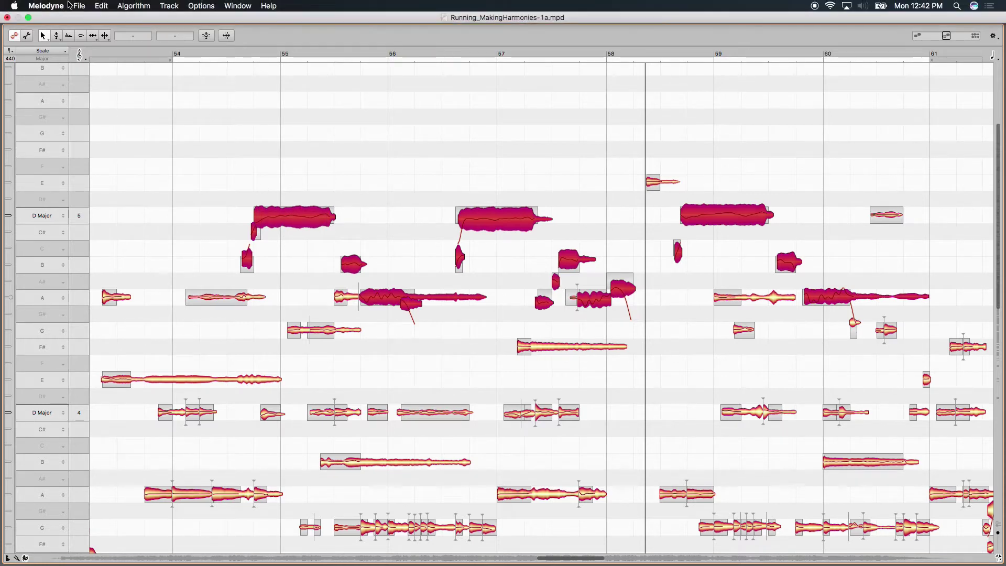
pyautogui.click(100, 6)
pyautogui.click(120, 56)
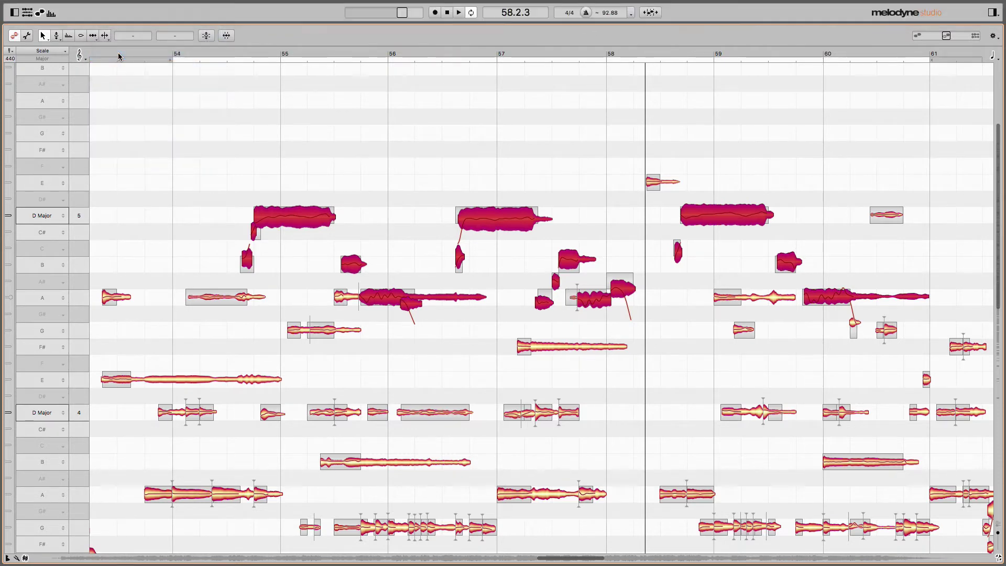
pyautogui.click(387, 181)
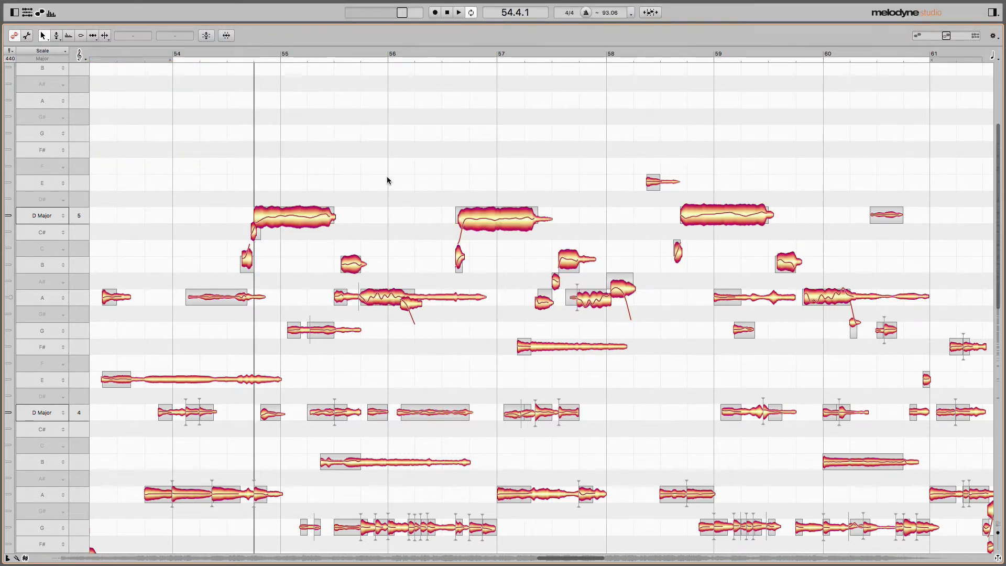
# - Audition the passage around bar 55, then paste the copied notes in place with Edit > Paste
pyautogui.click(321, 55)
pyautogui.click(325, 52)
pyautogui.click(334, 50)
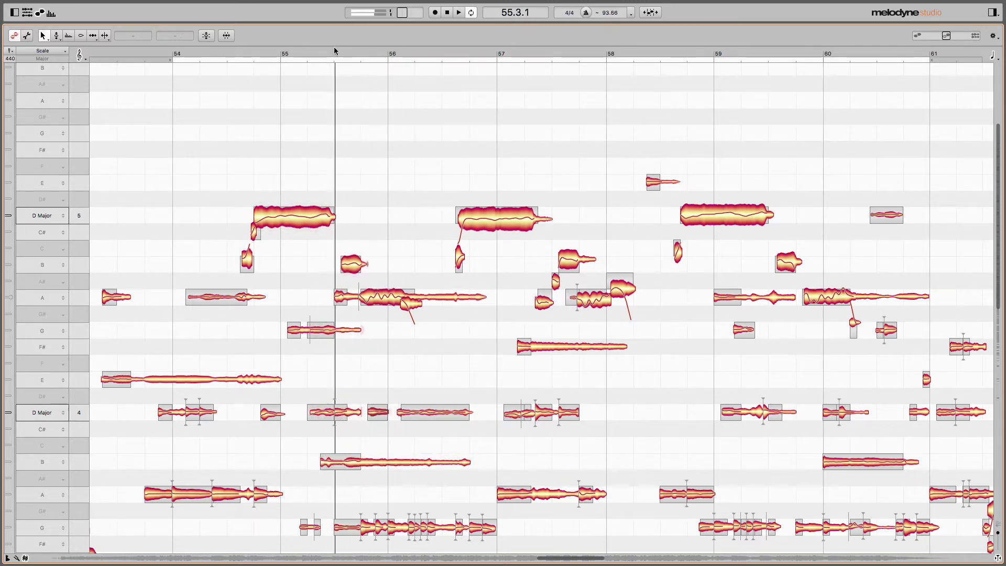
pyautogui.click(236, 53)
pyautogui.click(240, 53)
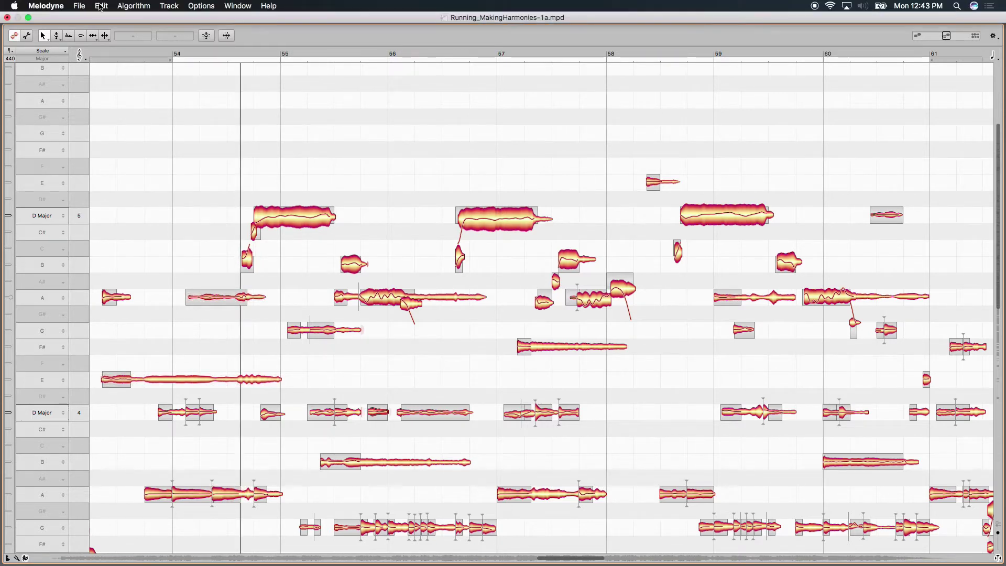
pyautogui.click(100, 6)
pyautogui.click(115, 64)
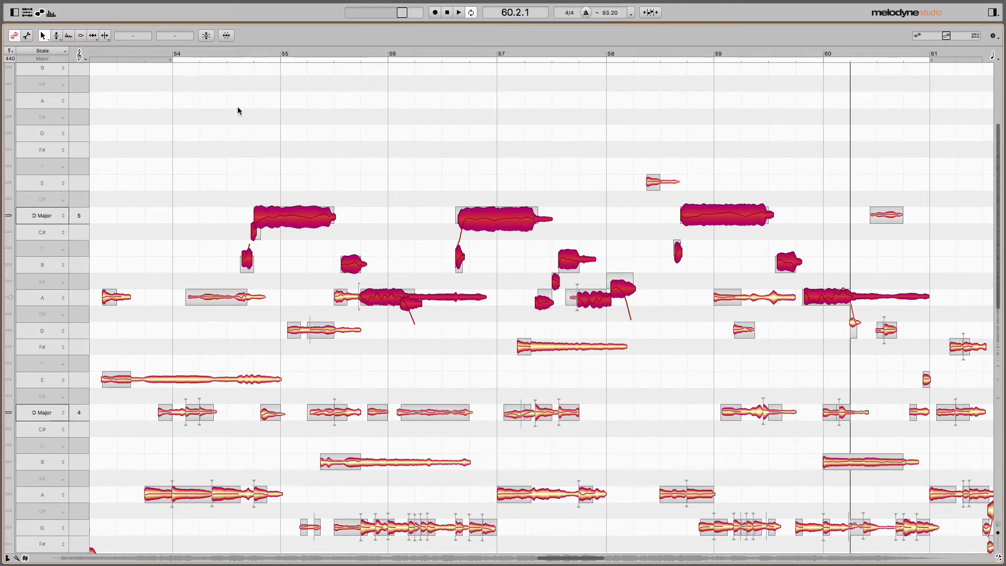
# - With the Pitch Tool snapping to the scale, raise the copied 'ooh' notes so the long notes sit on G5
pyautogui.rightClick(306, 119)
pyautogui.moveTo(330, 113)
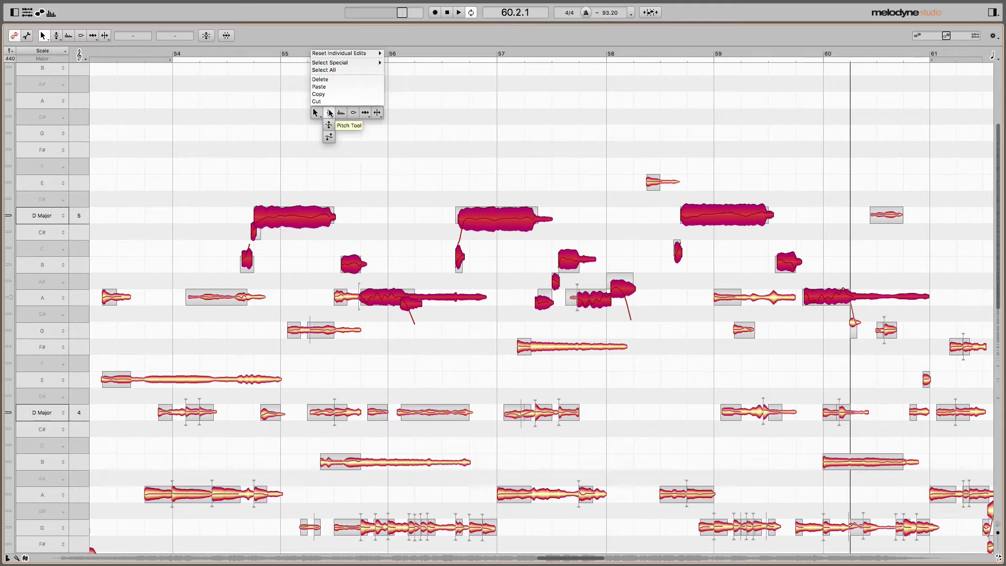
pyautogui.click(330, 113)
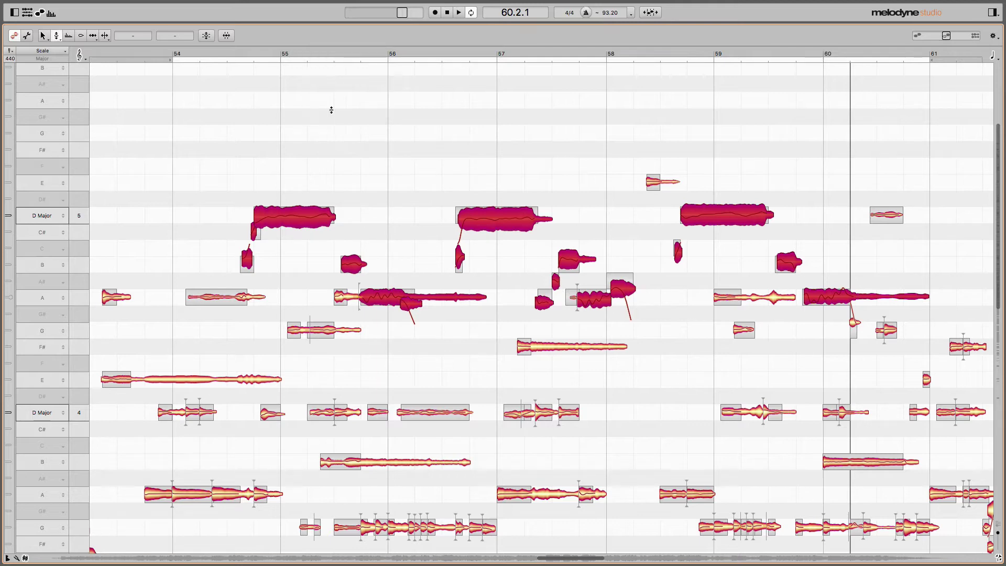
pyautogui.click(86, 60)
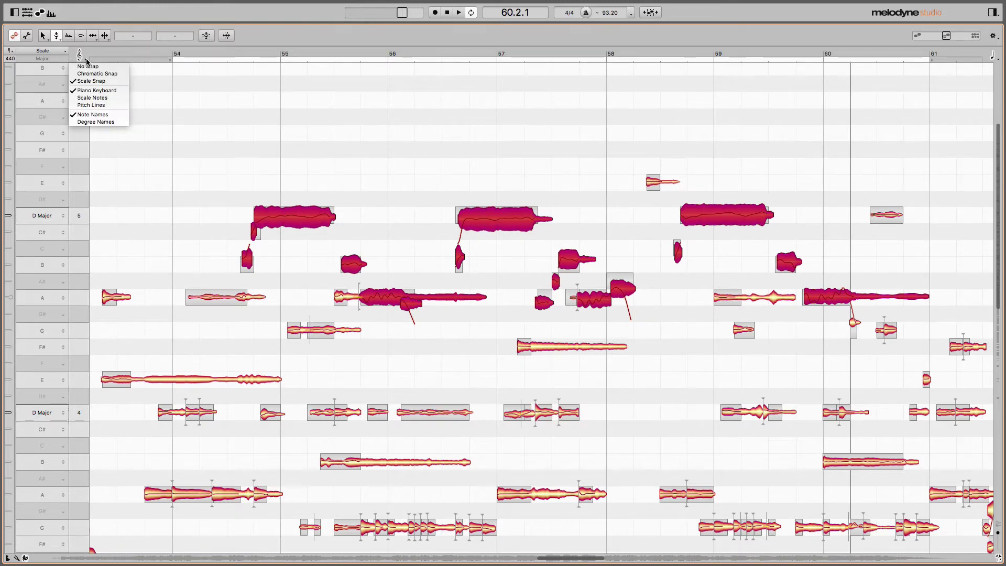
pyautogui.click(123, 82)
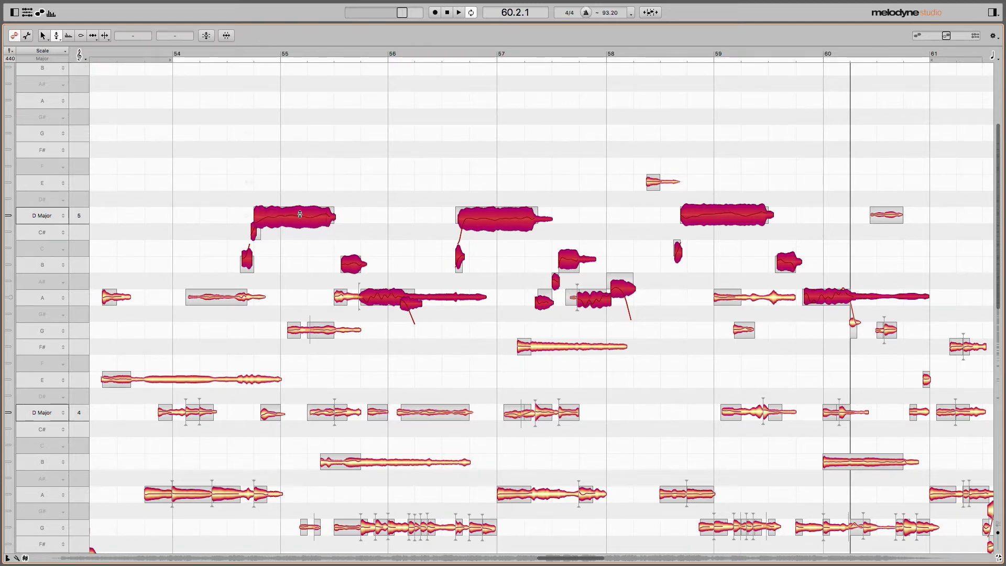
pyautogui.moveTo(300, 215); pyautogui.dragTo(304, 129)
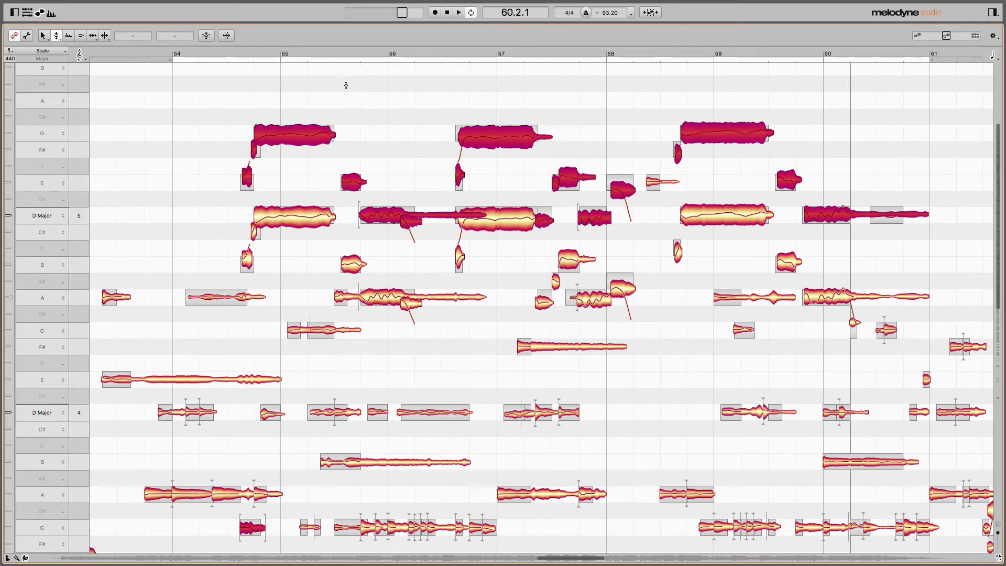
# - Set the harmony notes' gain to -6 dB with the Amplitude Tool and play back from bar 54
pyautogui.click(82, 36)
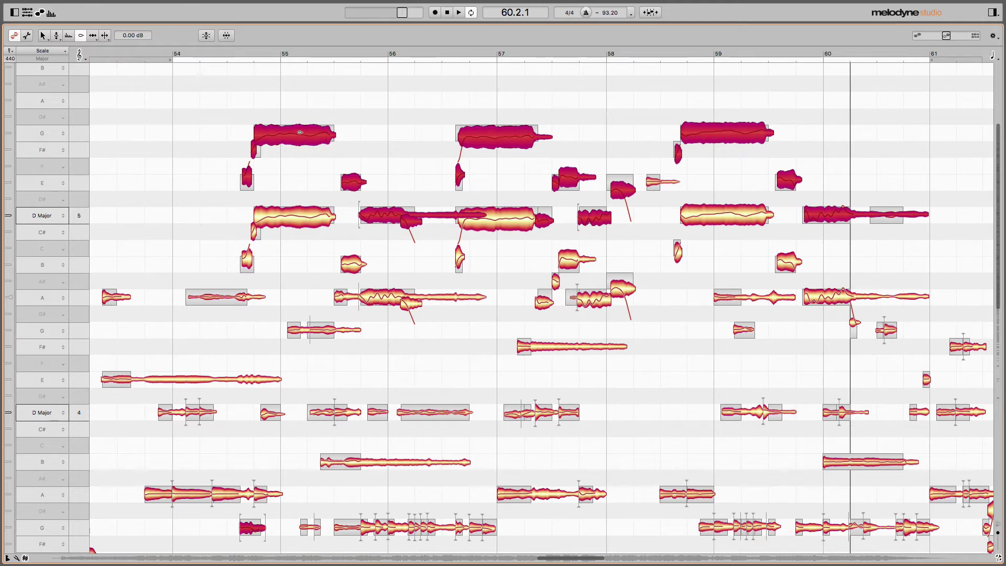
pyautogui.moveTo(301, 135); pyautogui.dragTo(303, 164)
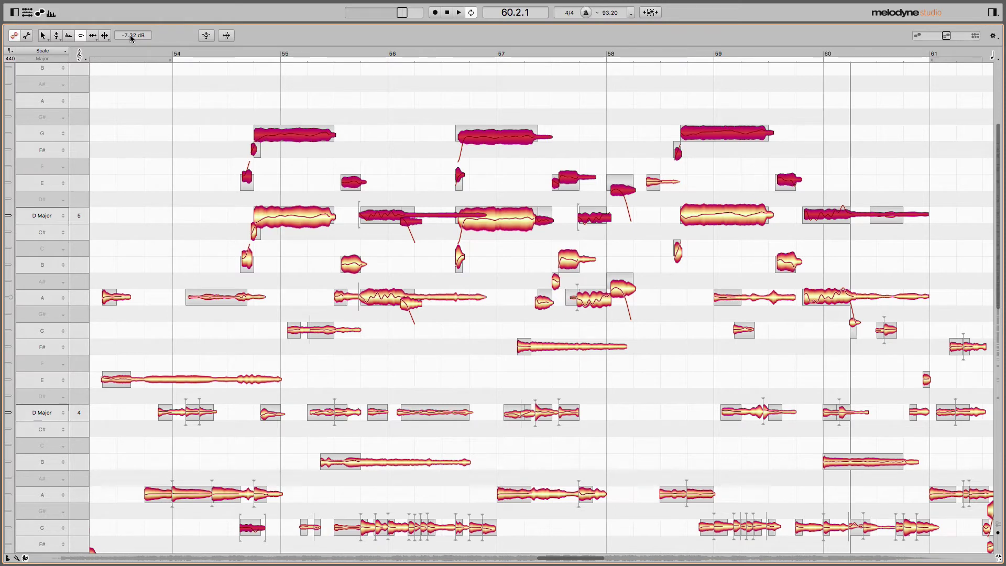
pyautogui.keyDown('alt'); pyautogui.click(131, 35); pyautogui.keyUp('alt')
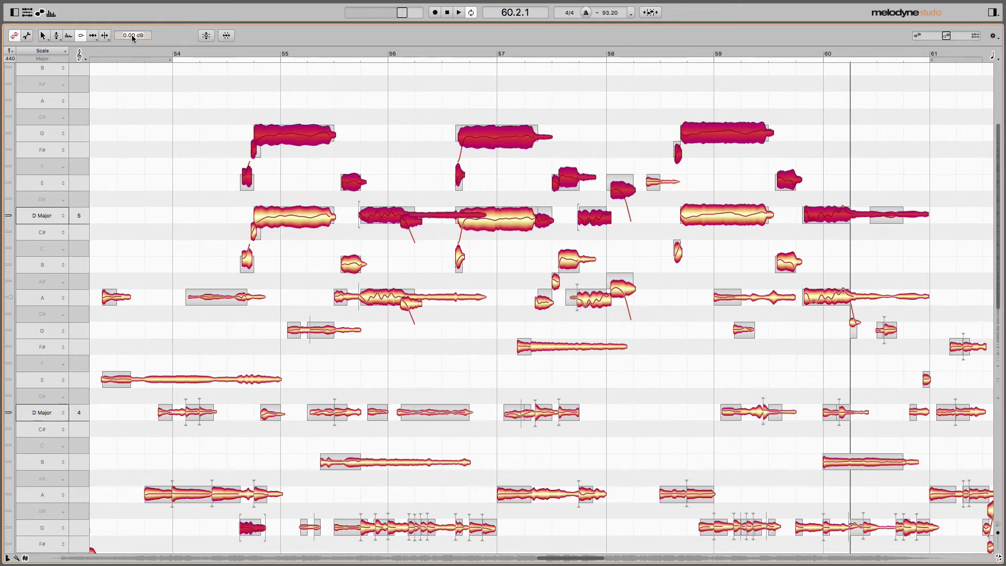
pyautogui.doubleClick(132, 36)
pyautogui.write('-6')
pyautogui.press('Return')
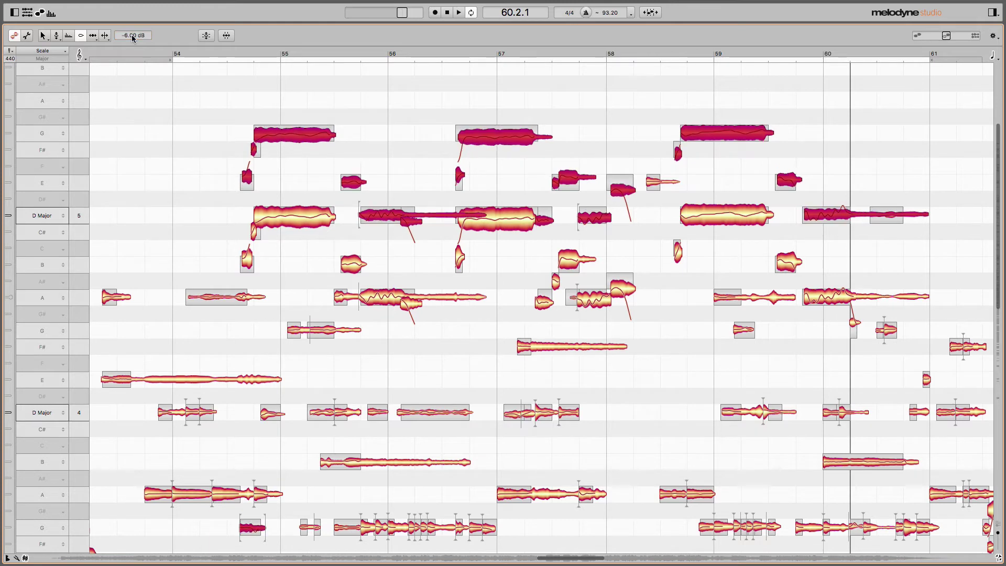
pyautogui.click(223, 54)
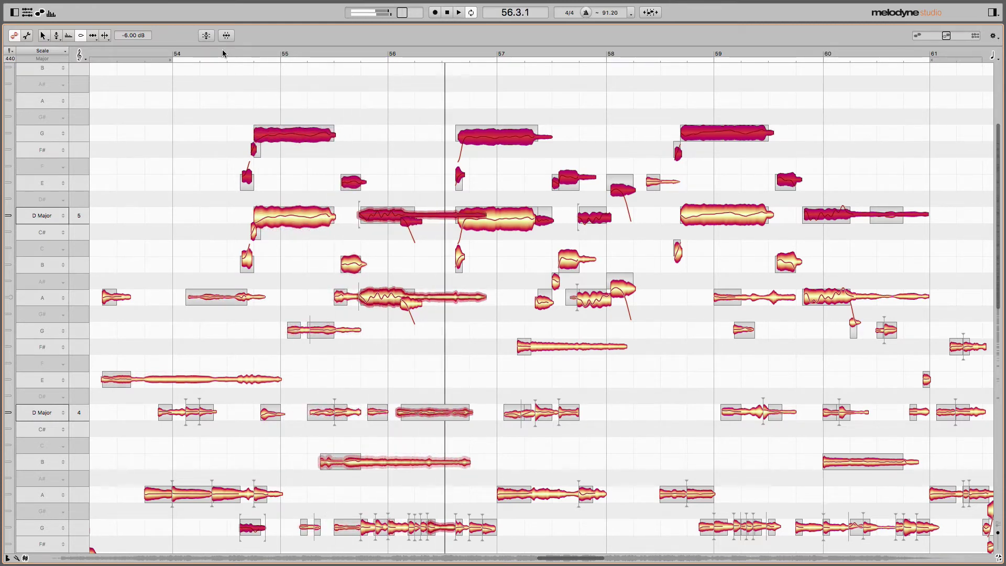
pyautogui.press('space')
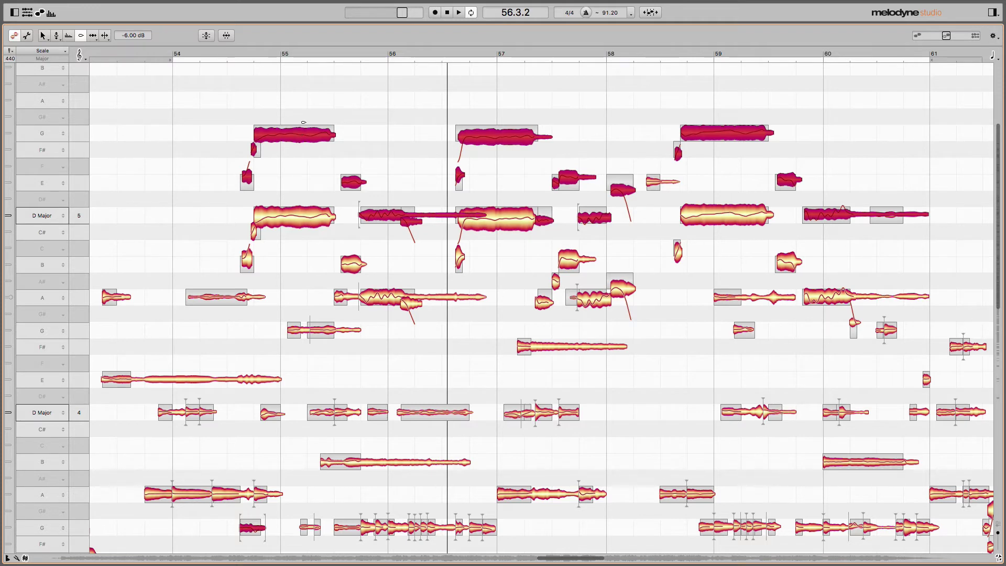
# - Lower the harmony notes' pitch modulation to 90% with the Pitch Modulation Tool
pyautogui.rightClick(278, 87)
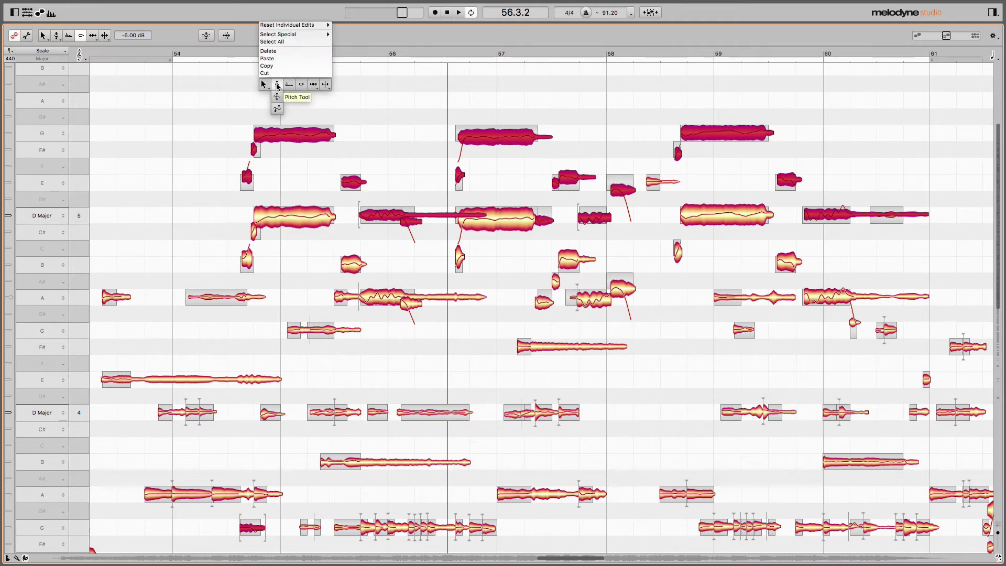
pyautogui.click(278, 97)
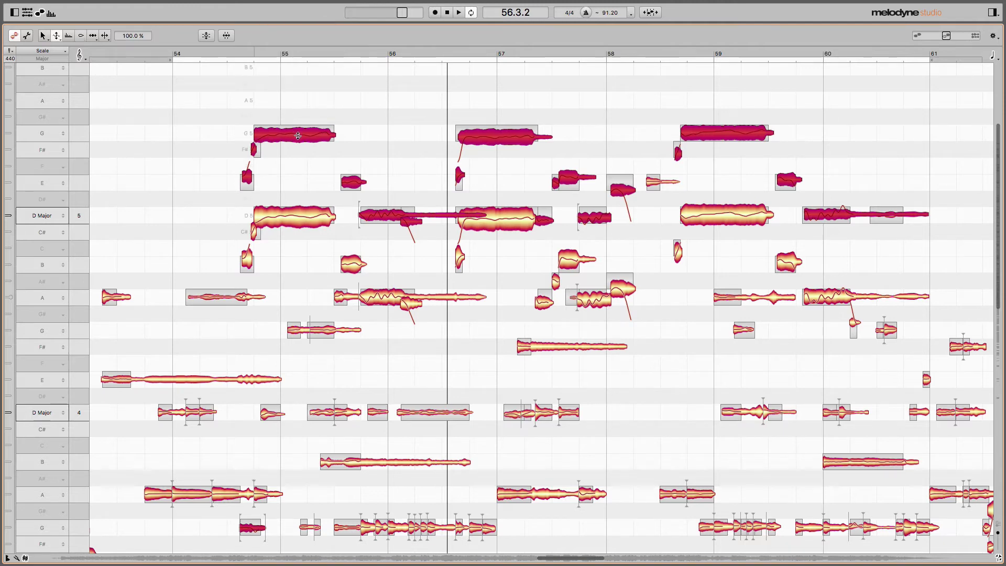
pyautogui.moveTo(297, 135)
pyautogui.mouseDown()
pyautogui.moveTo(293, 177)
pyautogui.moveTo(292, 109)
pyautogui.moveTo(295, 163)
pyautogui.moveTo(300, 140)
pyautogui.mouseUp()
pyautogui.rightClick(349, 103)
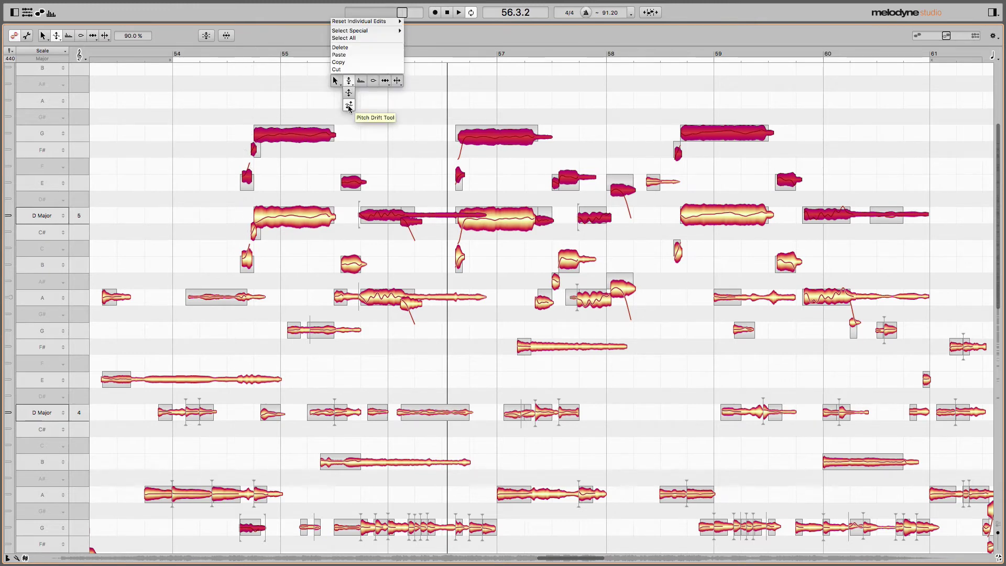
# - Set the harmony notes' pitch drift to 0% with the Pitch Drift Tool, then check the G note
pyautogui.click(349, 106)
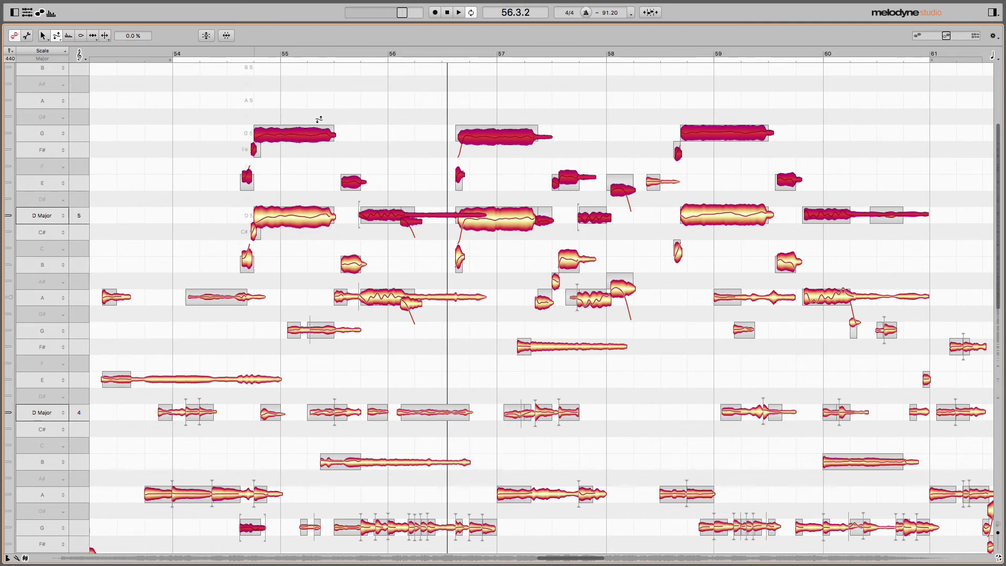
pyautogui.rightClick(321, 99)
pyautogui.click(321, 72)
pyautogui.click(287, 136)
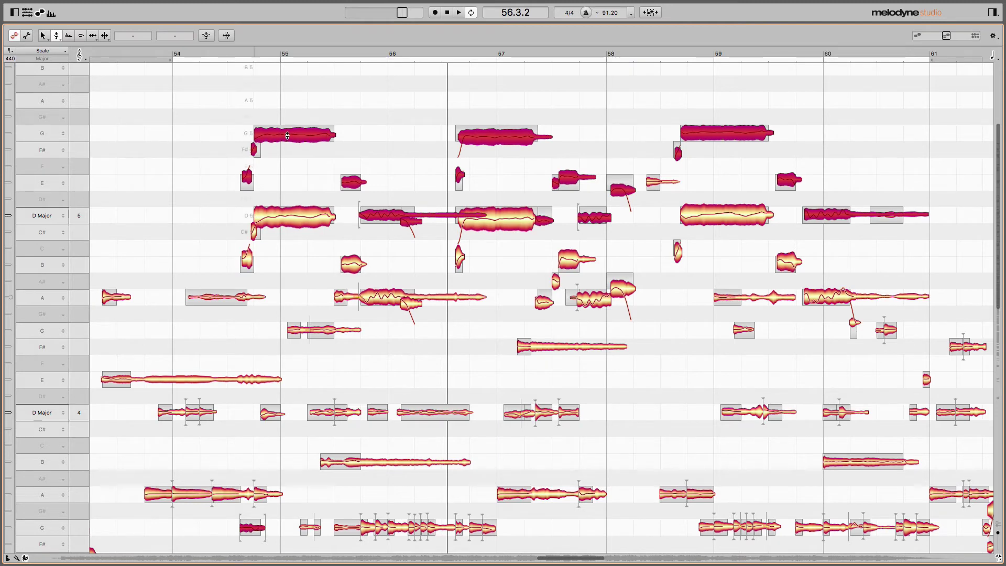
# - Snap the harmony notes to their exact pitch centres (0 ct) and play back from bar 54
pyautogui.rightClick(284, 105)
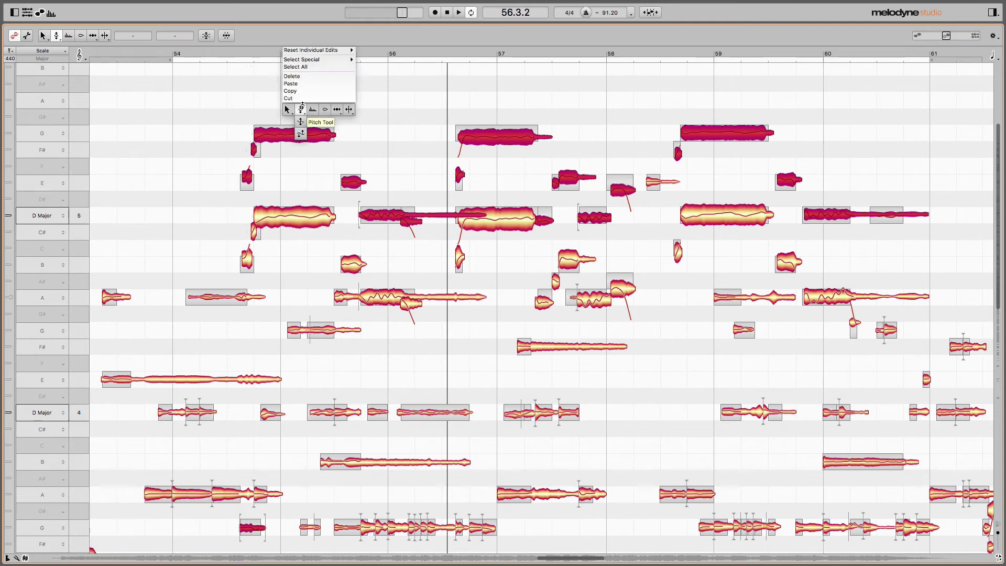
pyautogui.click(302, 109)
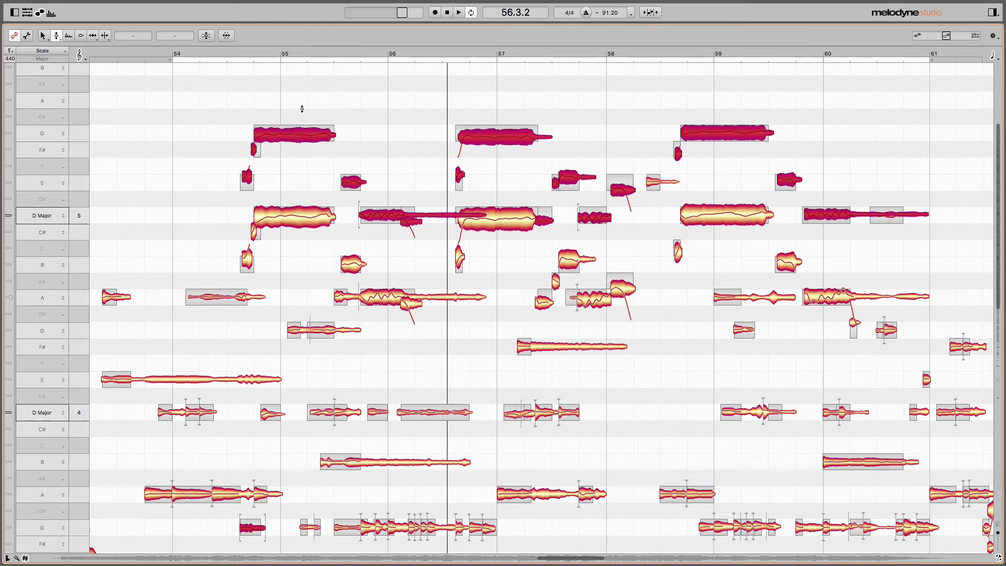
pyautogui.doubleClick(302, 135)
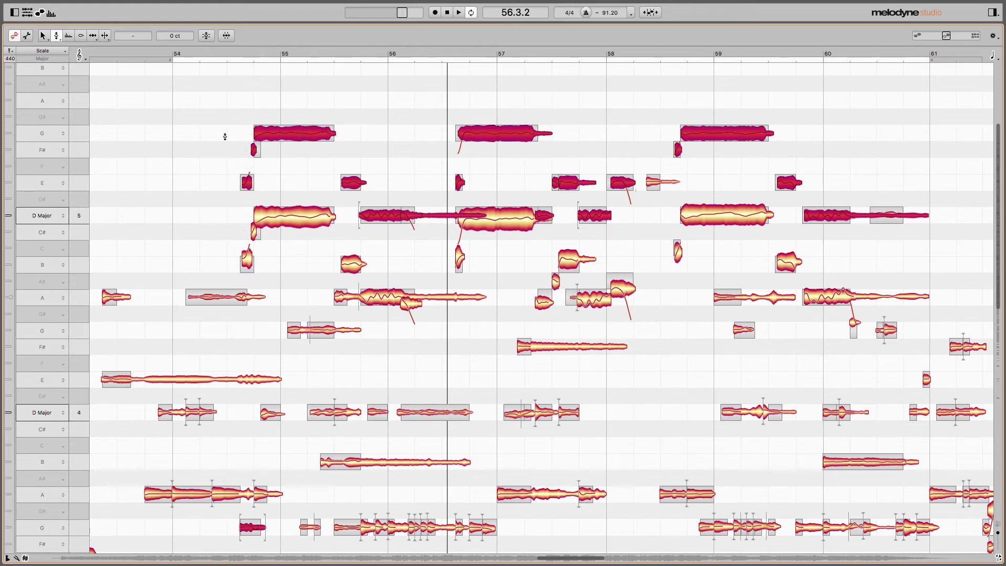
pyautogui.click(226, 54)
pyautogui.press('space')
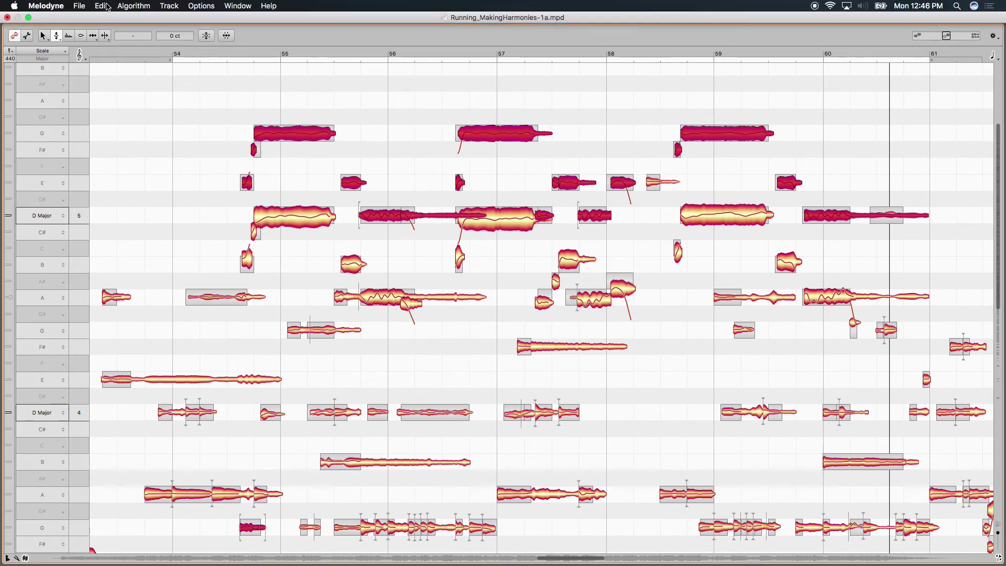
# - Add moderate random timing deviations to the harmony notes
pyautogui.click(103, 6)
pyautogui.moveTo(144, 102)
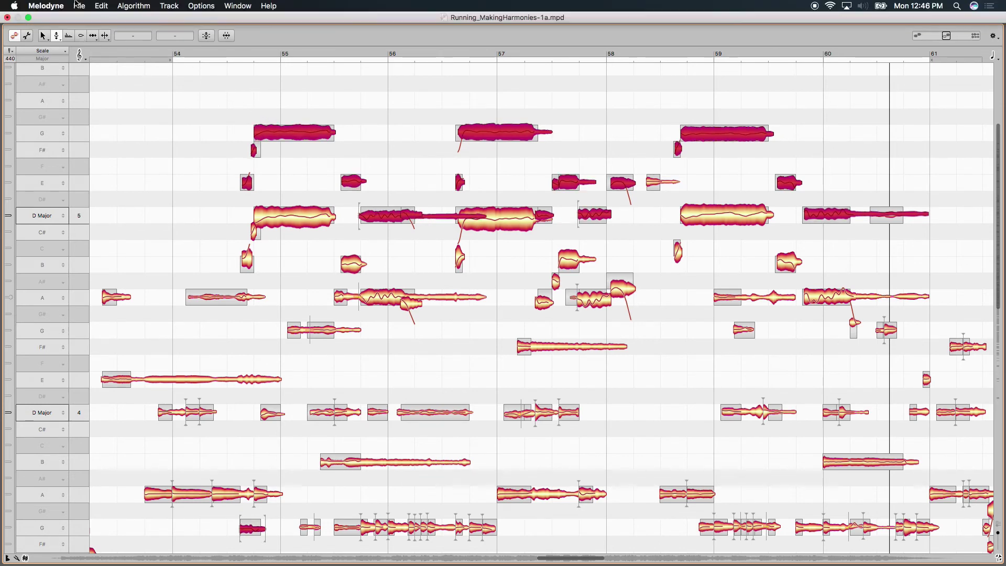
pyautogui.click(101, 6)
pyautogui.moveTo(168, 106)
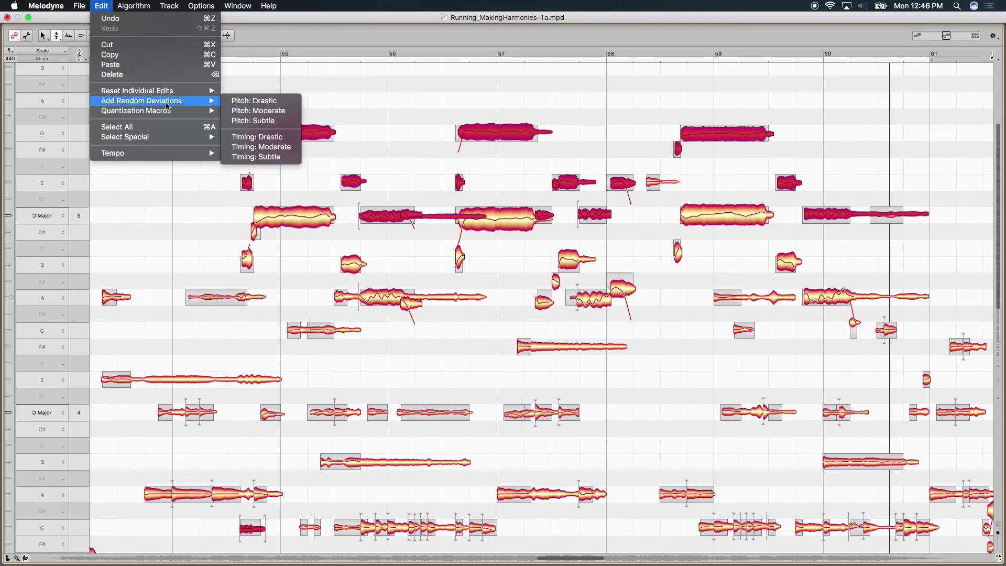
pyautogui.click(271, 157)
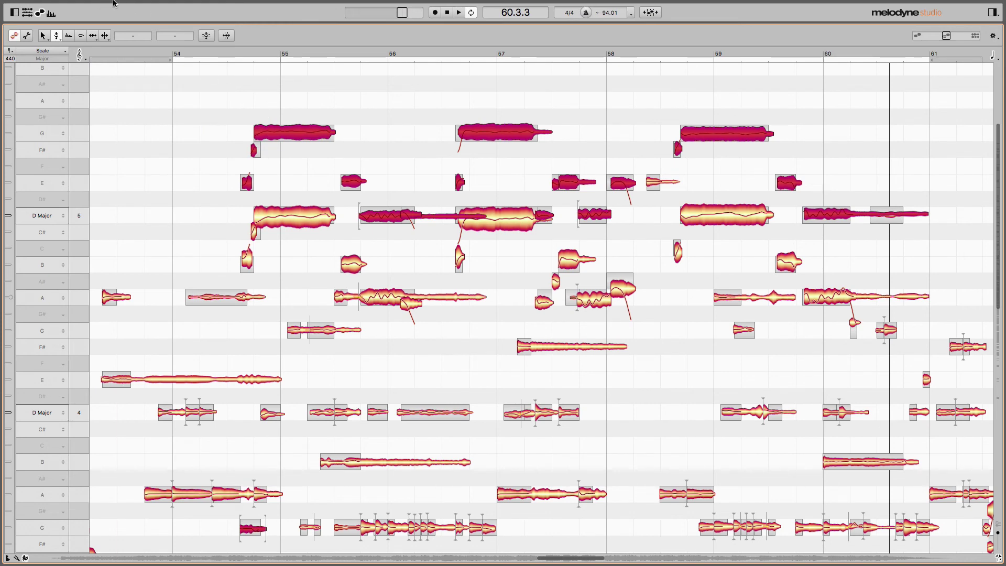
# - Add moderate random pitch deviations to the harmony notes
pyautogui.click(104, 6)
pyautogui.moveTo(172, 104)
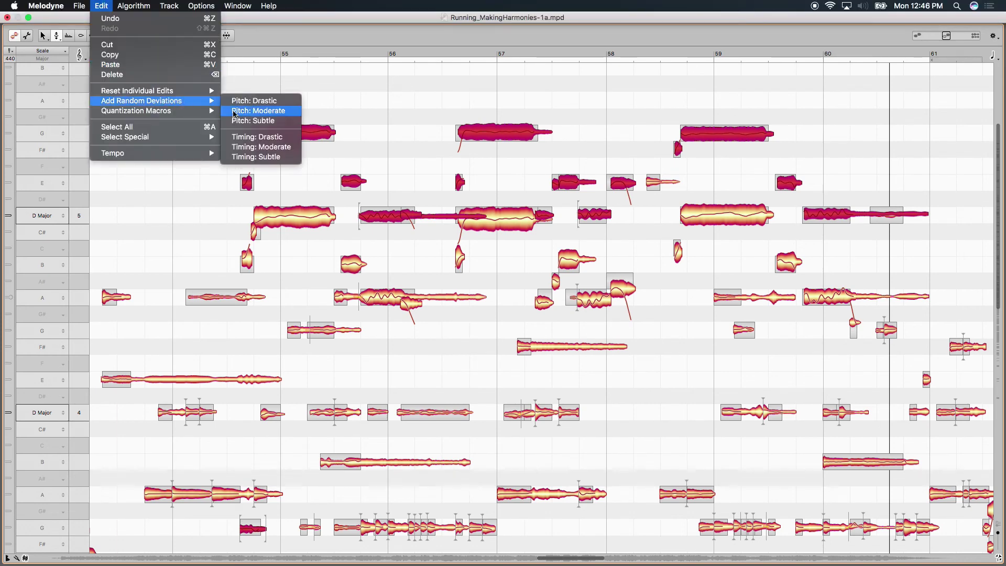
pyautogui.click(265, 150)
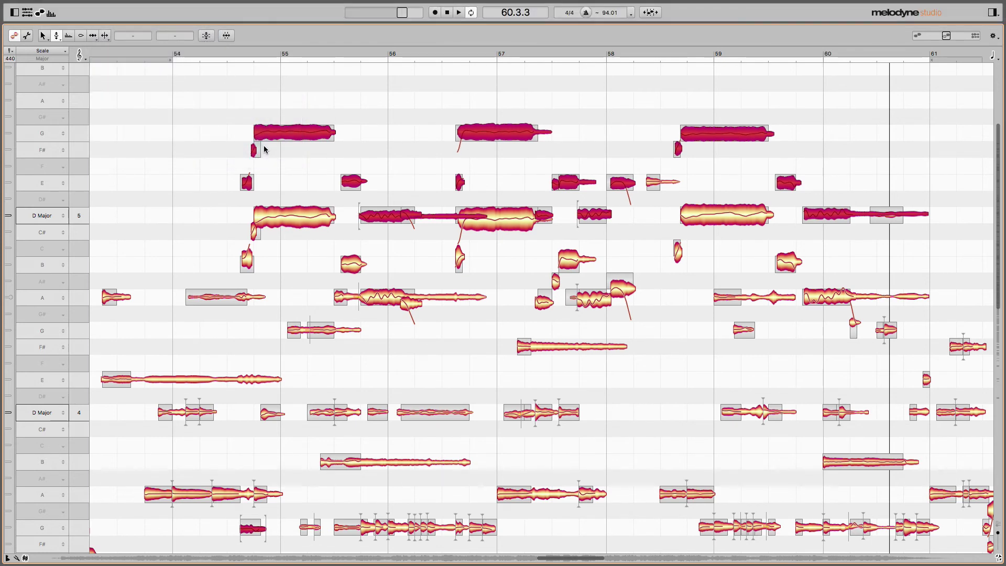
pyautogui.click(227, 51)
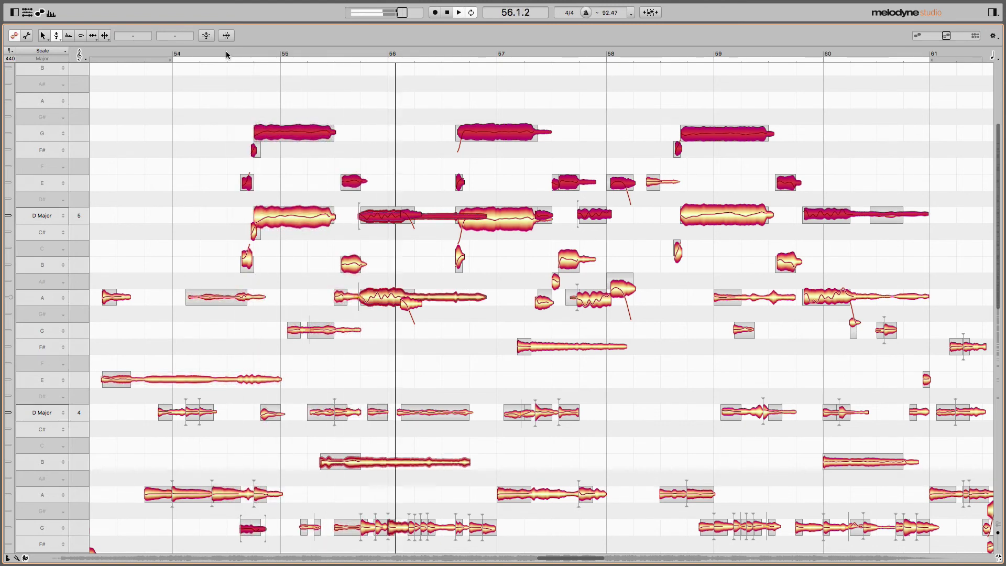
pyautogui.press('space')
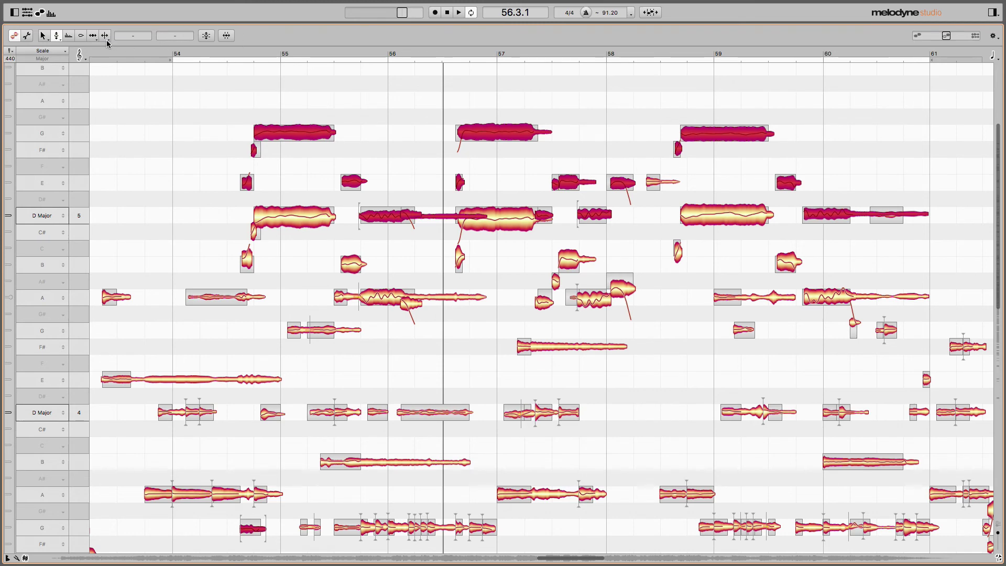
pyautogui.click(82, 36)
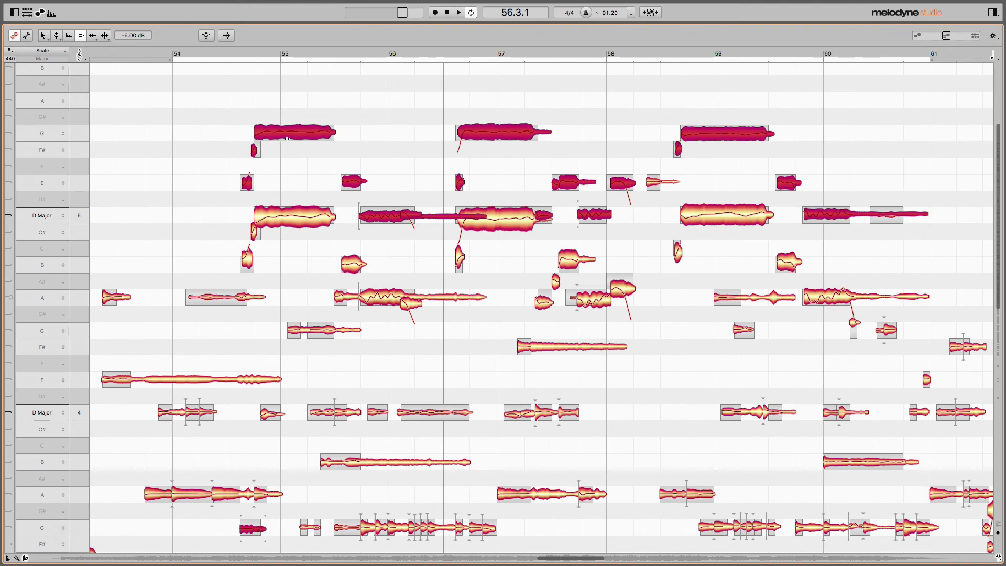
pyautogui.doubleClick(296, 135)
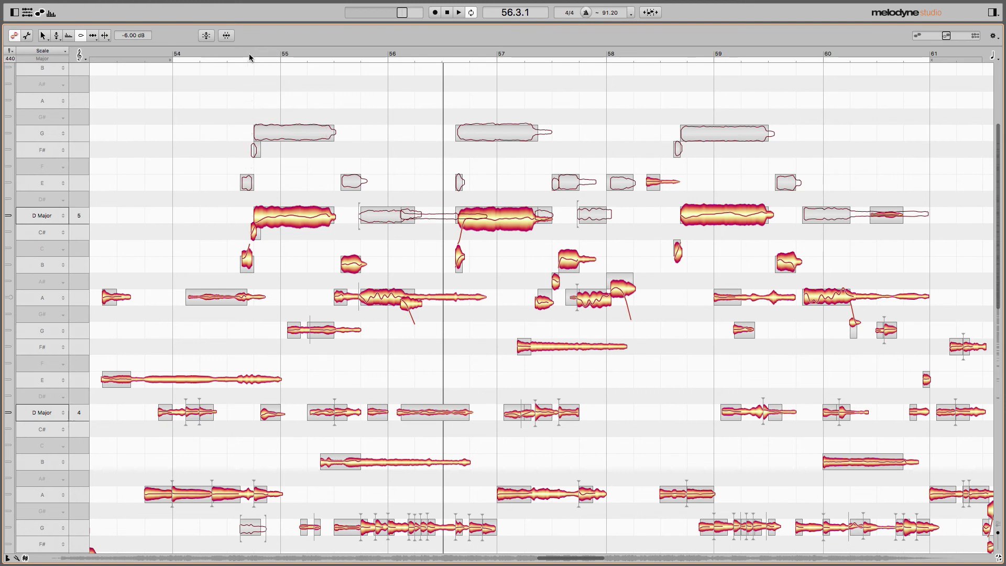
pyautogui.click(226, 55)
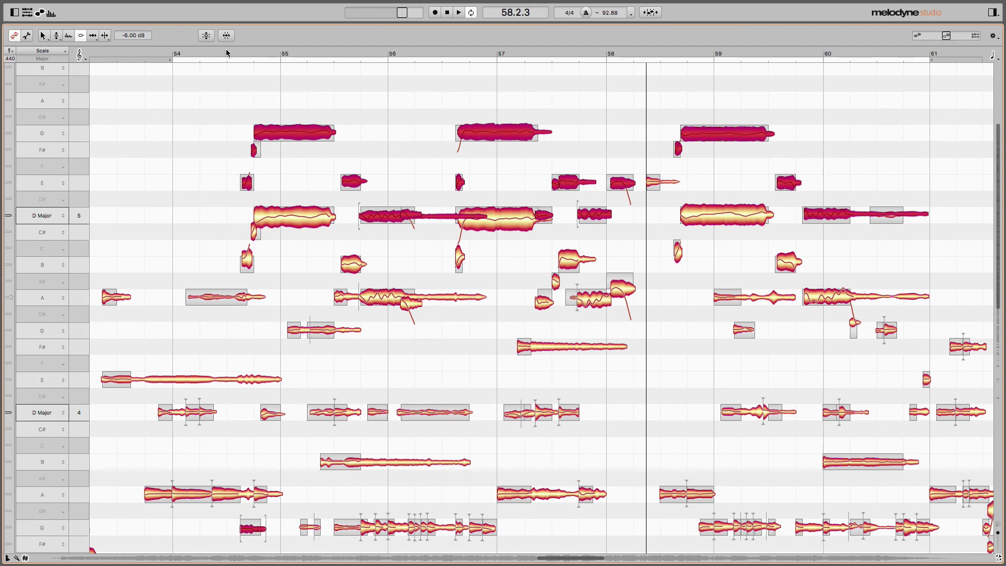
pyautogui.click(226, 50)
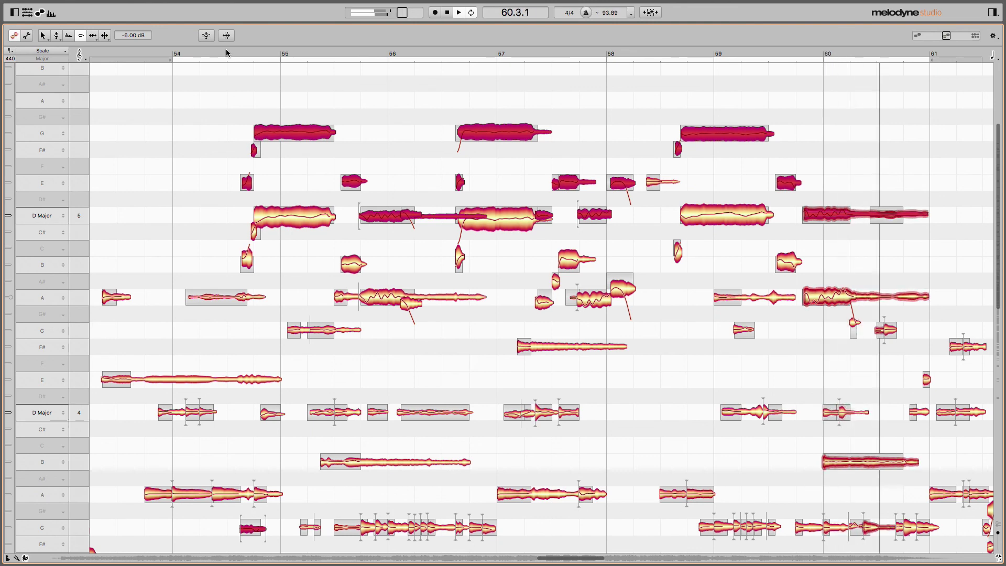
# - Stop playback of the harmonised passage at bar 60.4.1, leaving the harmony notes unchanged
pyautogui.press('space')
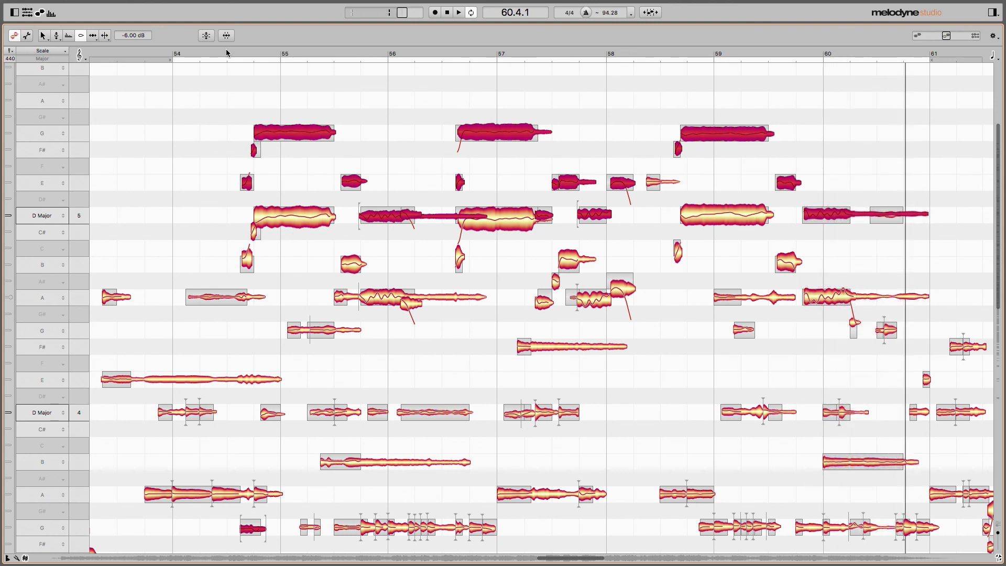